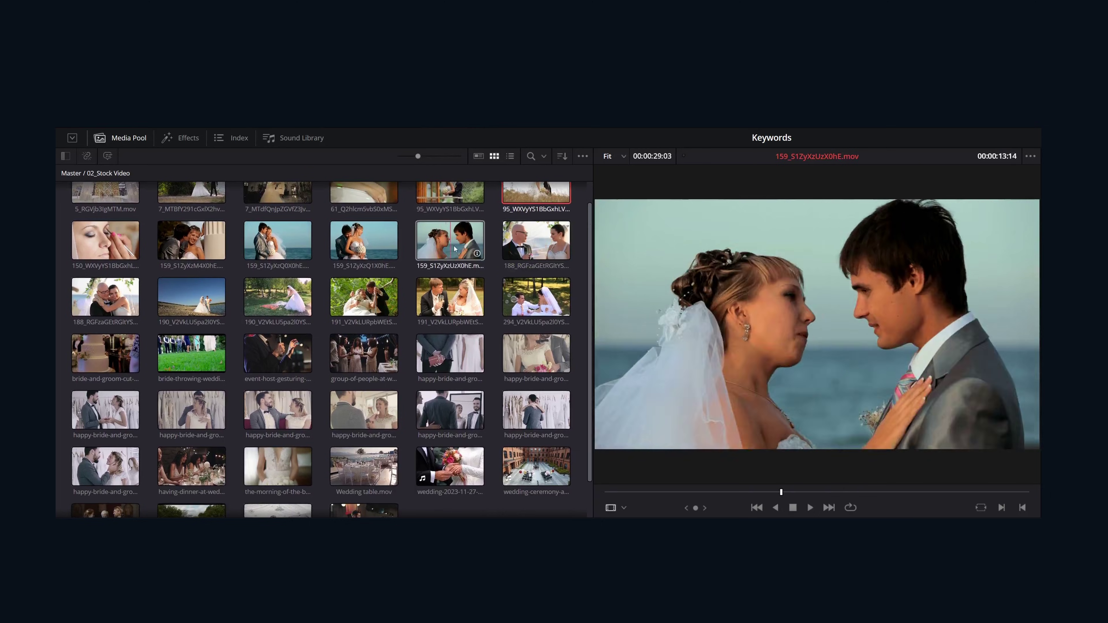
Preview the couple-by-the-sea, groom-kissing-bride, makeup close-up, older-man-and-bride and beach couple clips.
left_click(363, 248)
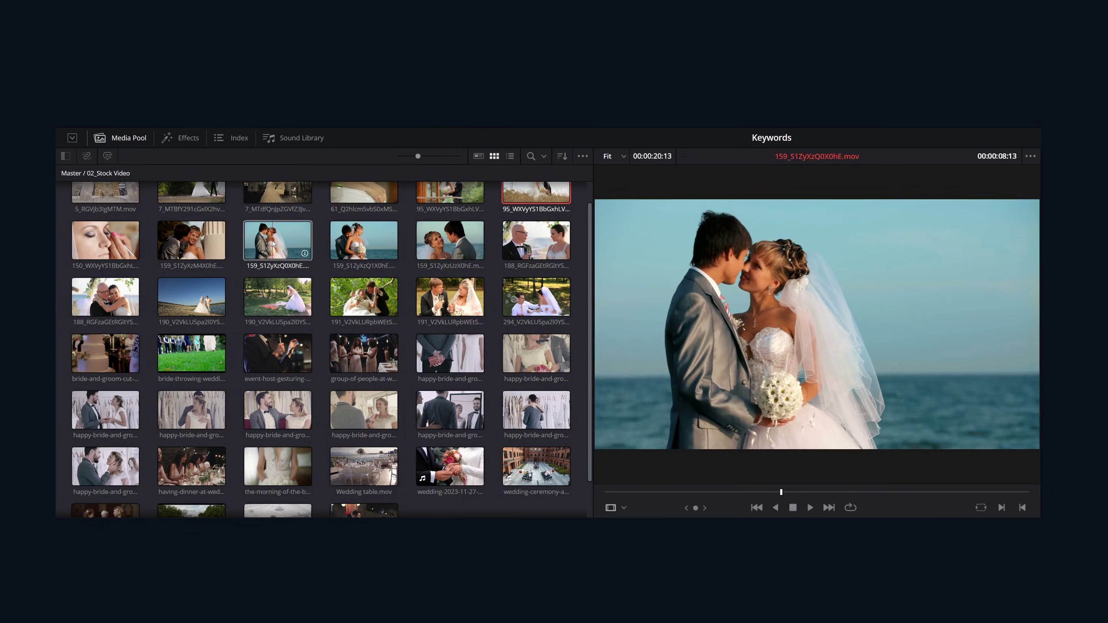
left_click(188, 243)
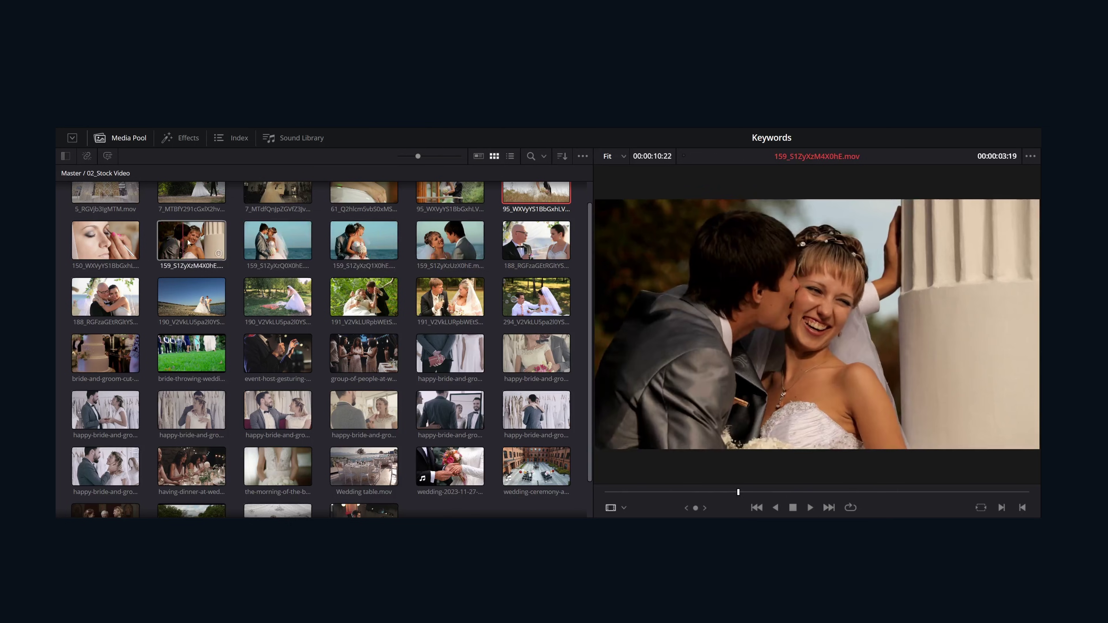
left_click(99, 242)
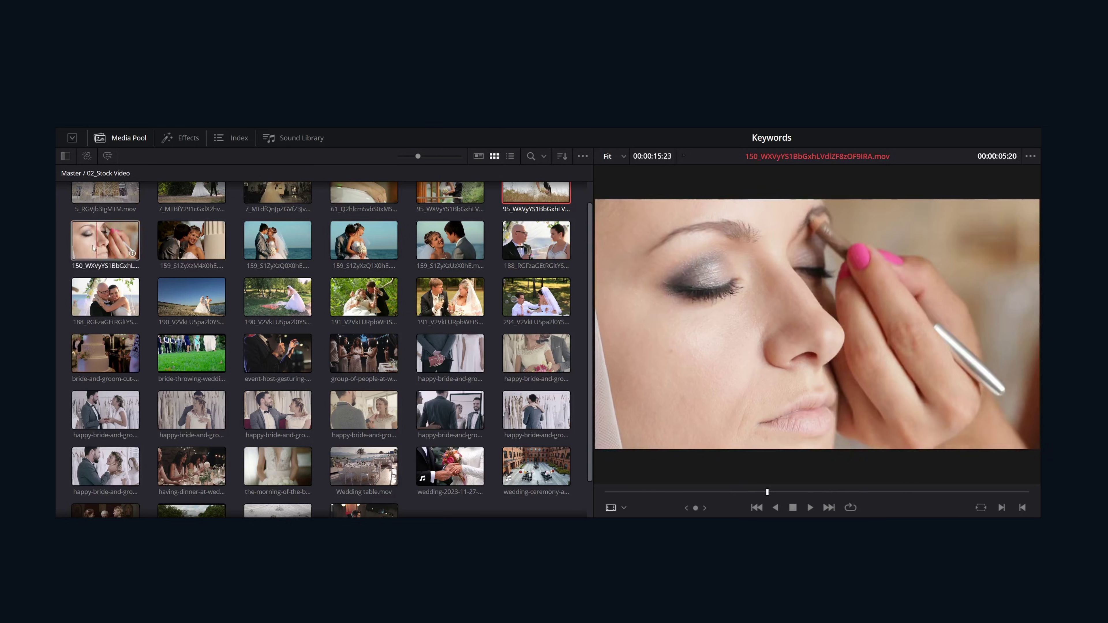
left_click(110, 300)
left_click(191, 306)
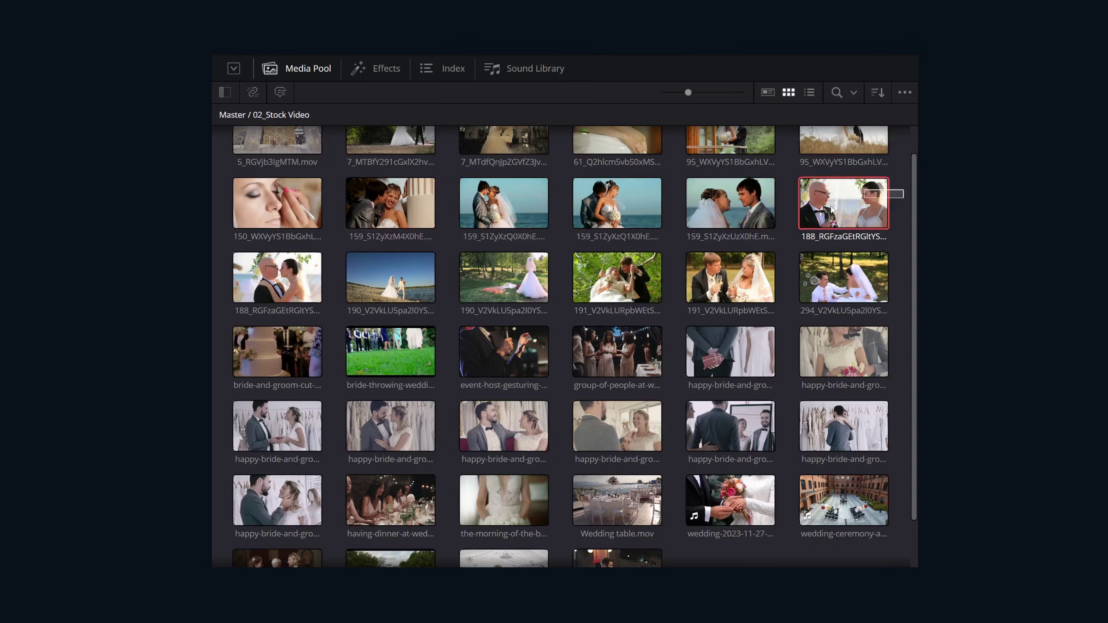
Select the five second-row couple clips and show their Shot & Scene metadata, ready to type in the Keywords field.
left_click_drag(899, 242, 539, 209)
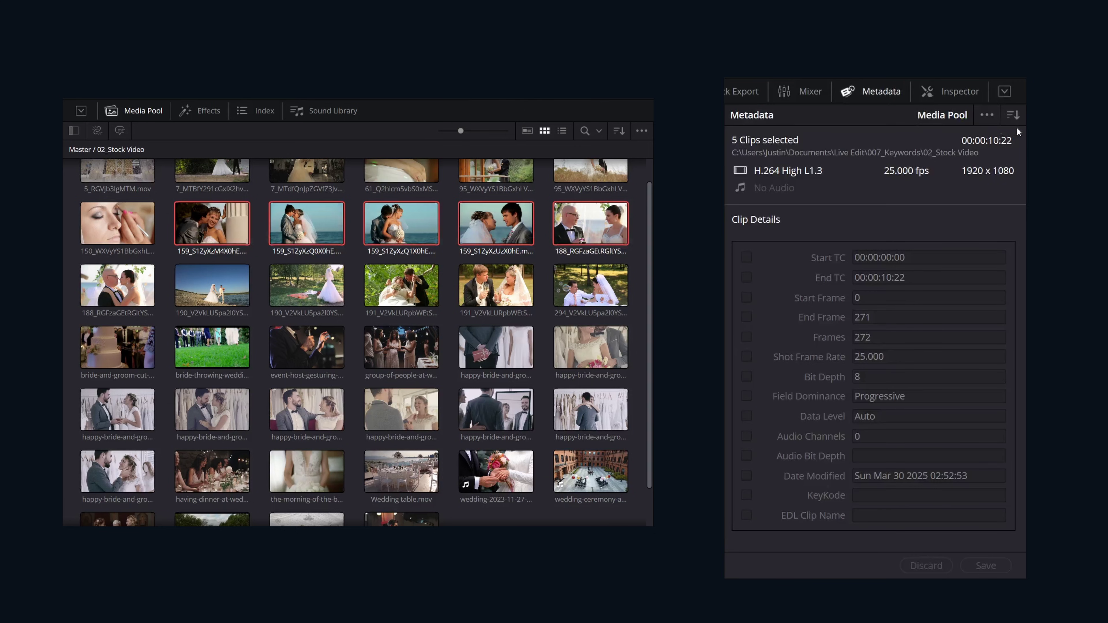
left_click(1016, 115)
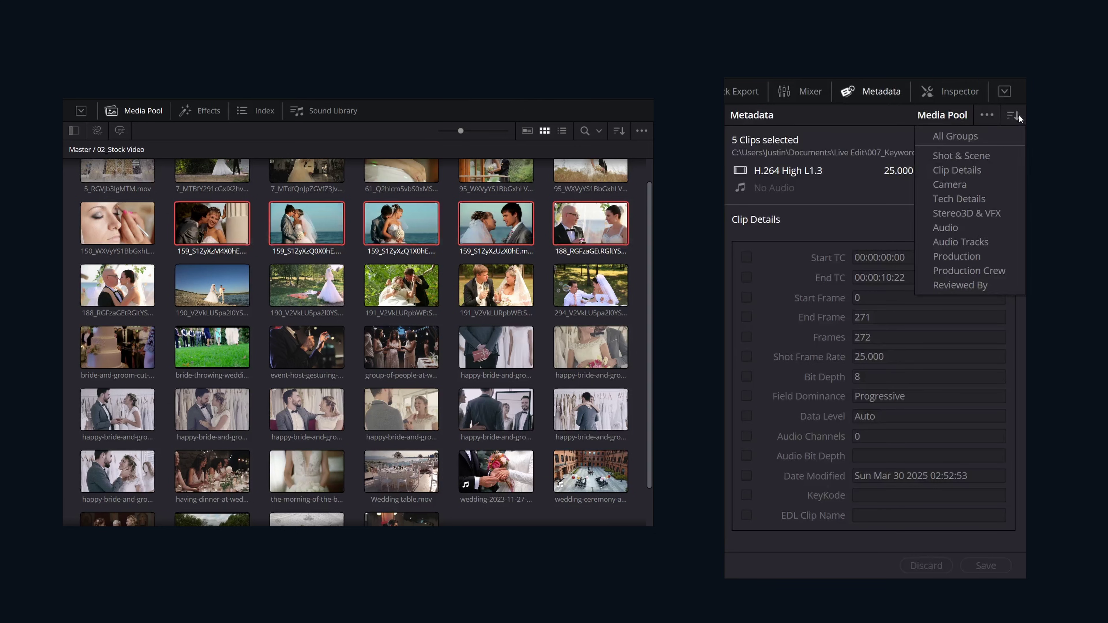
left_click(978, 158)
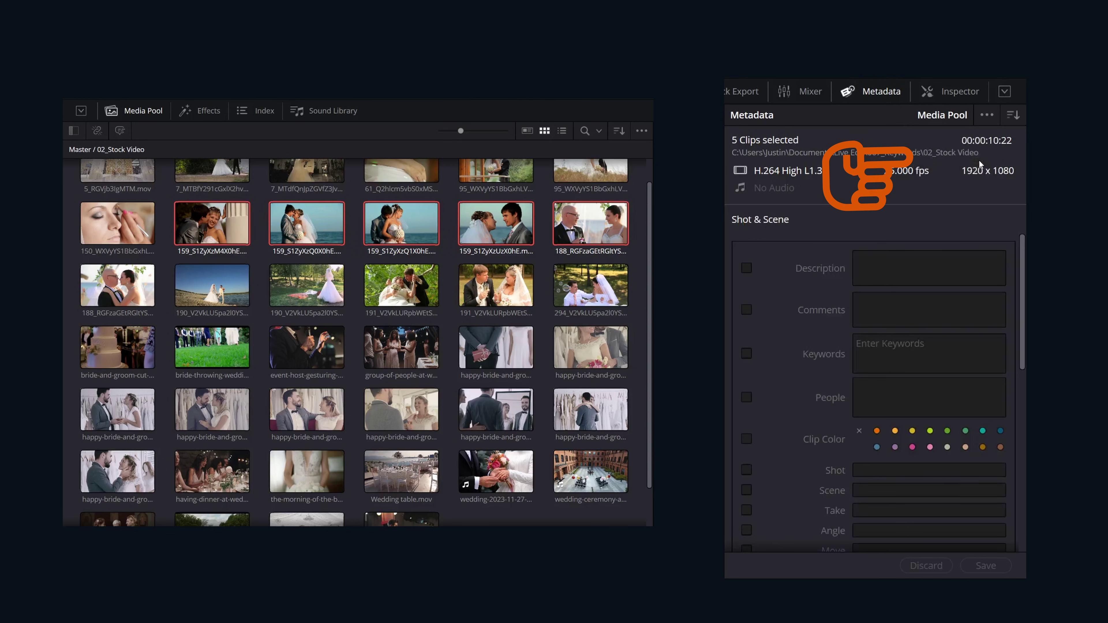
left_click(881, 355)
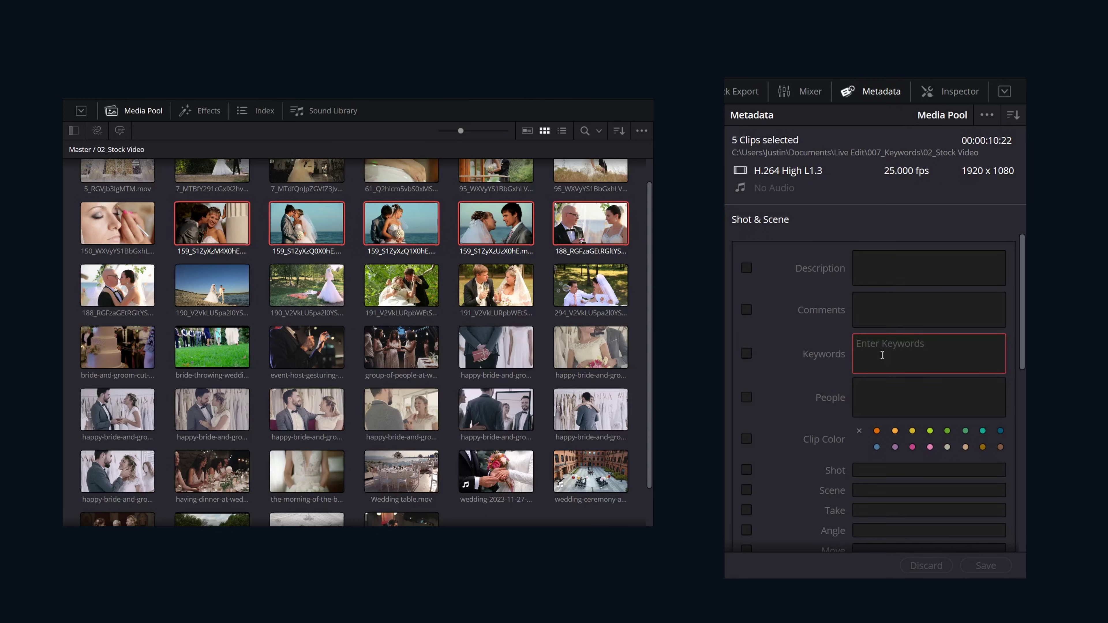
Type 'Br' and 'fl' in the Keywords field, applying the Bride keyword to the five clips.
type("Br")
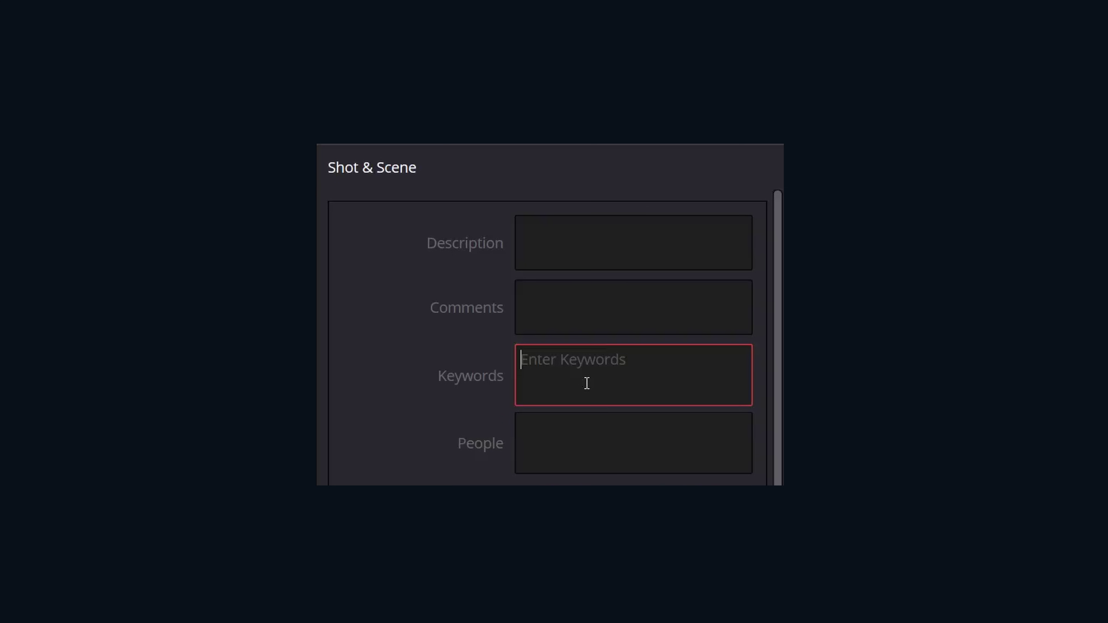
type("fl")
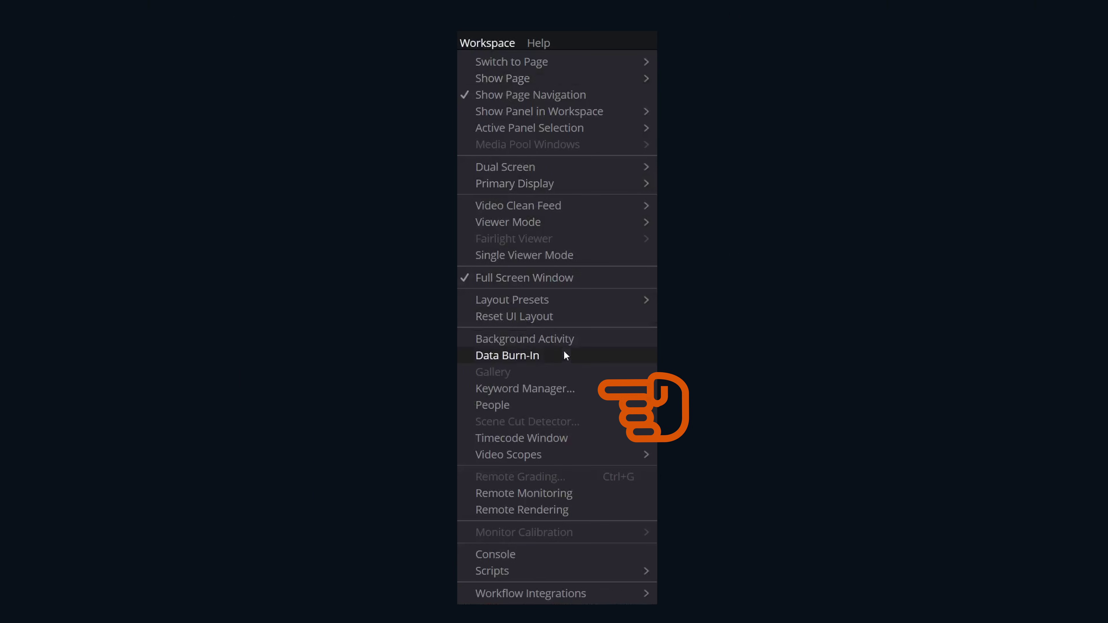
In Keyword Manager's User dictionary, mark Groom and then Bride as favorites, then close it.
left_click(565, 388)
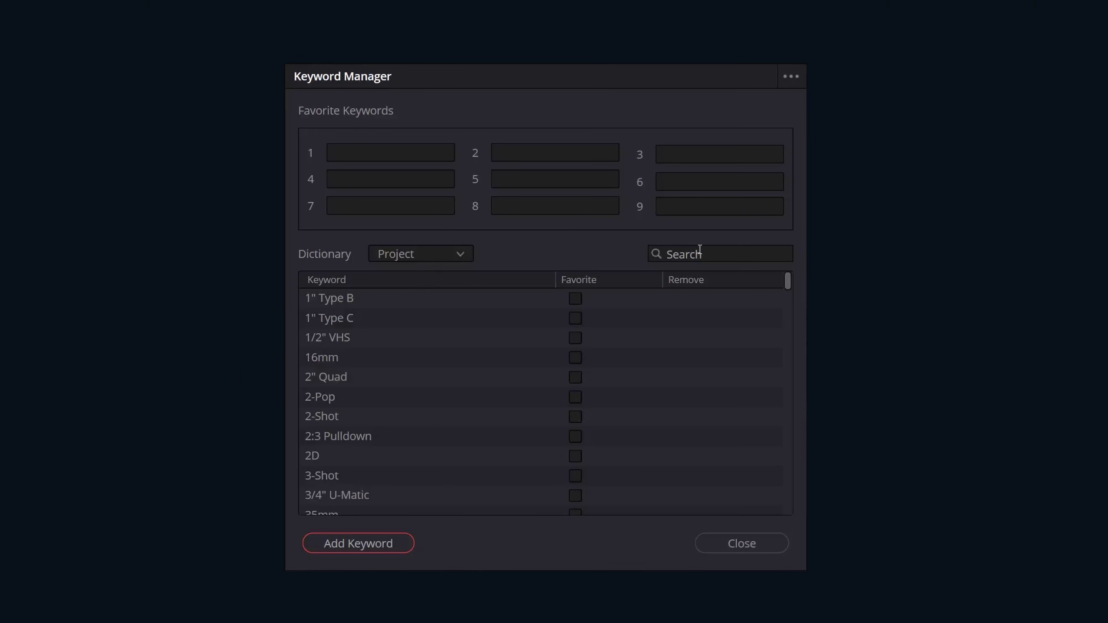
left_click(430, 256)
left_click(389, 294)
type("groom")
left_click(575, 298)
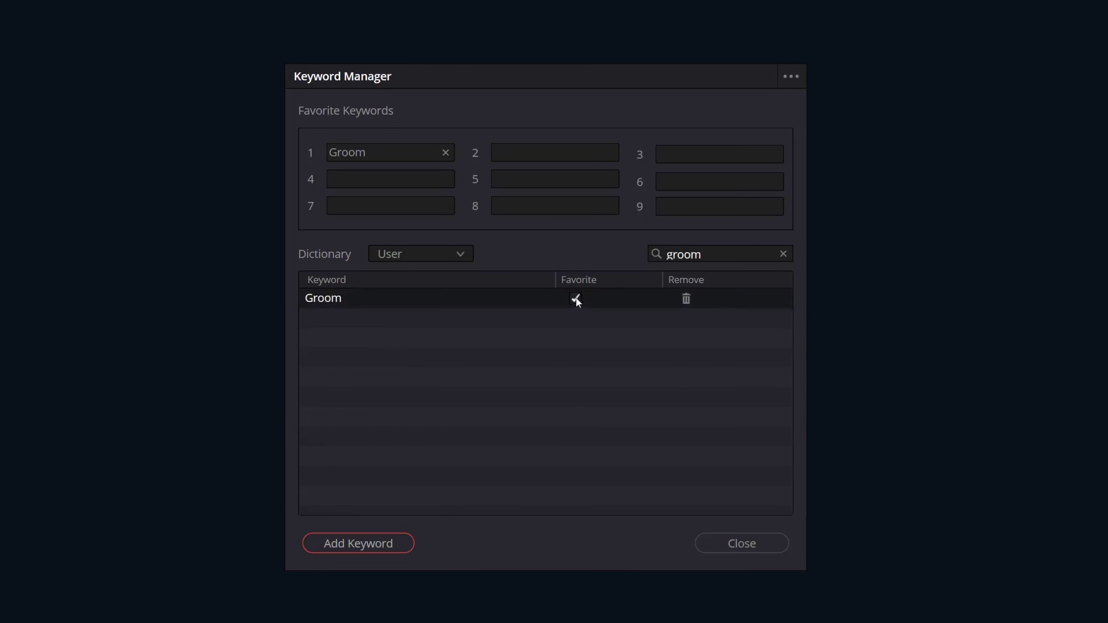
left_click(782, 254)
type("bri")
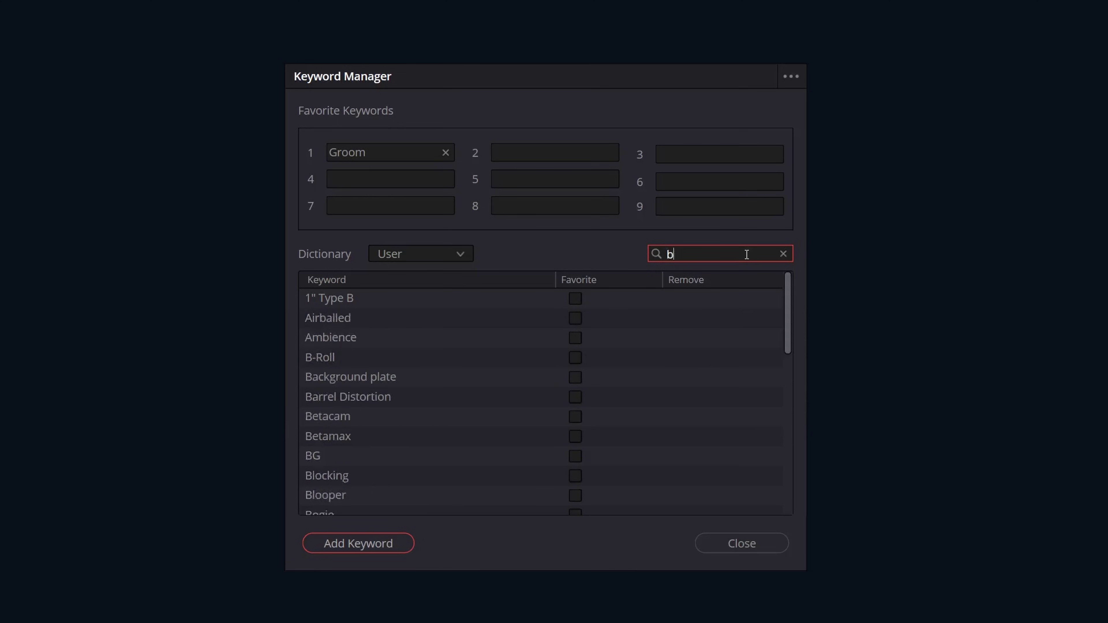
left_click(575, 298)
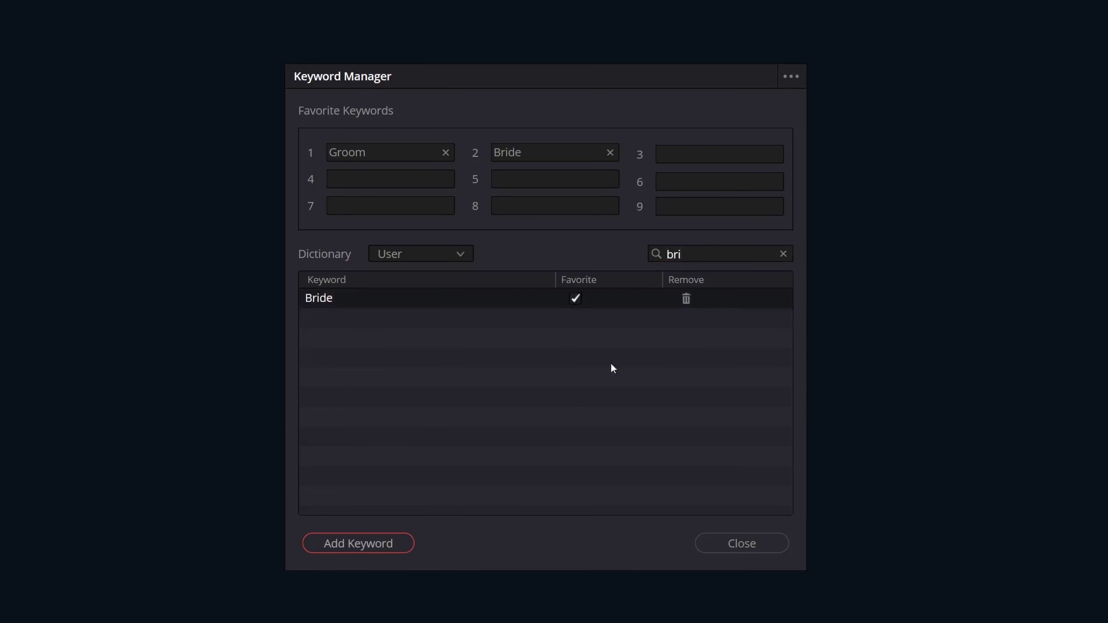
left_click(743, 549)
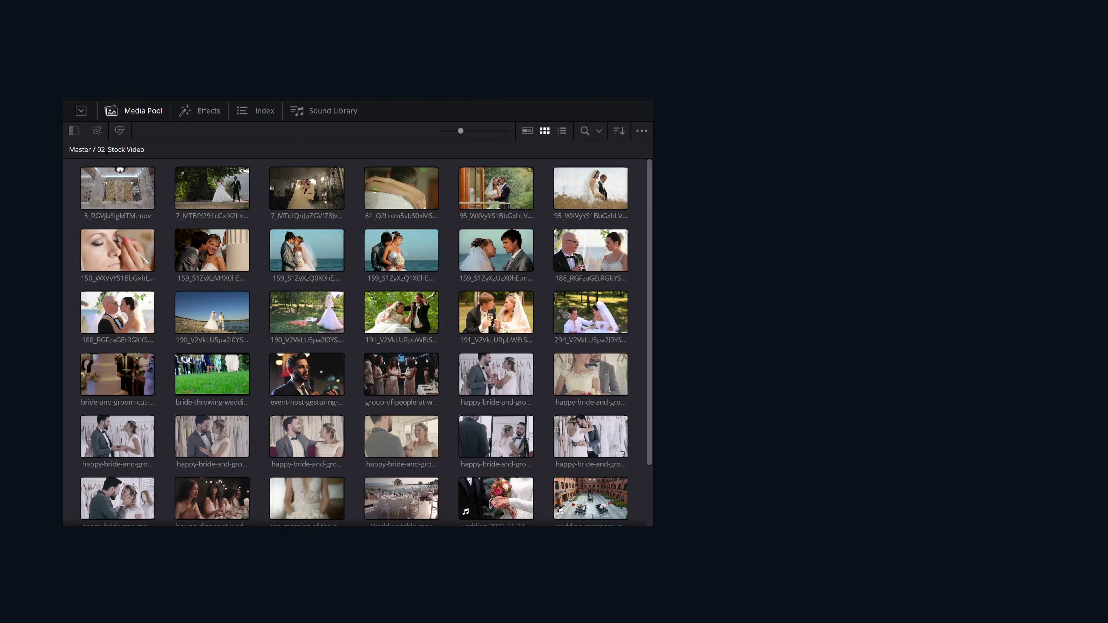
Select the happy-bride clips and apply favorite keyword 1 (Groom) with Alt+Shift+1.
scroll(371, 454, "down", 2)
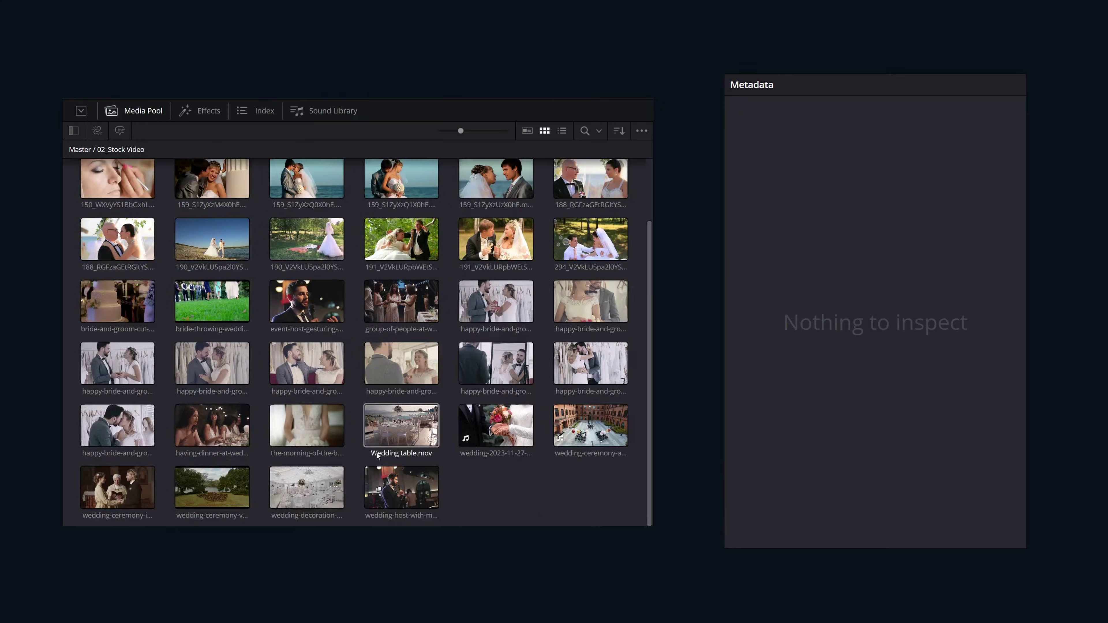
left_click(593, 366)
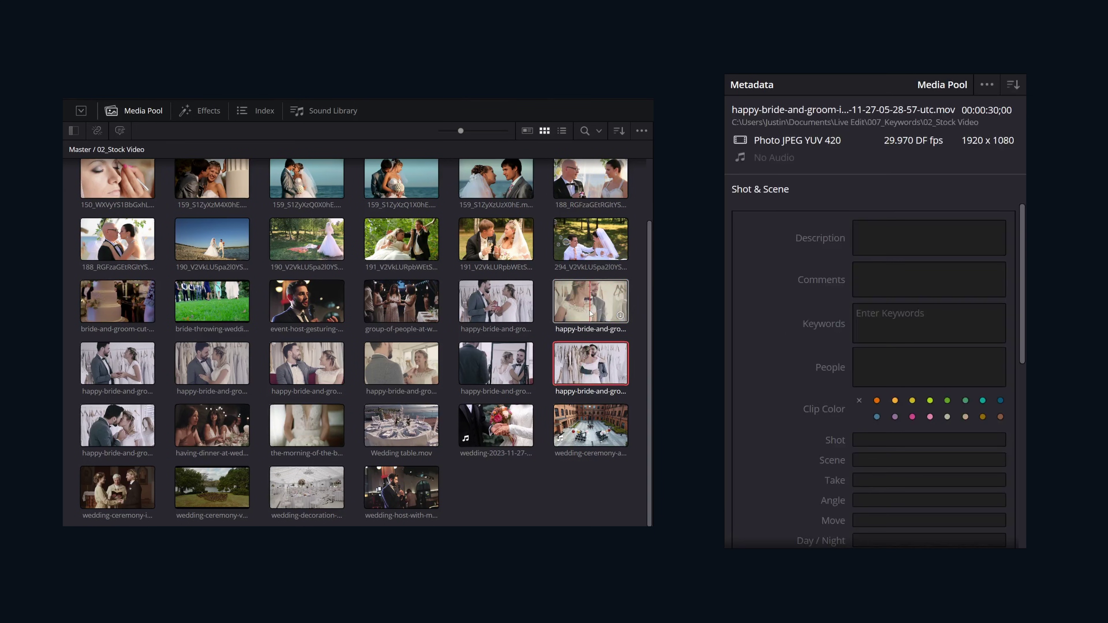
left_click(590, 302, "shift")
left_click(507, 303, "ctrl")
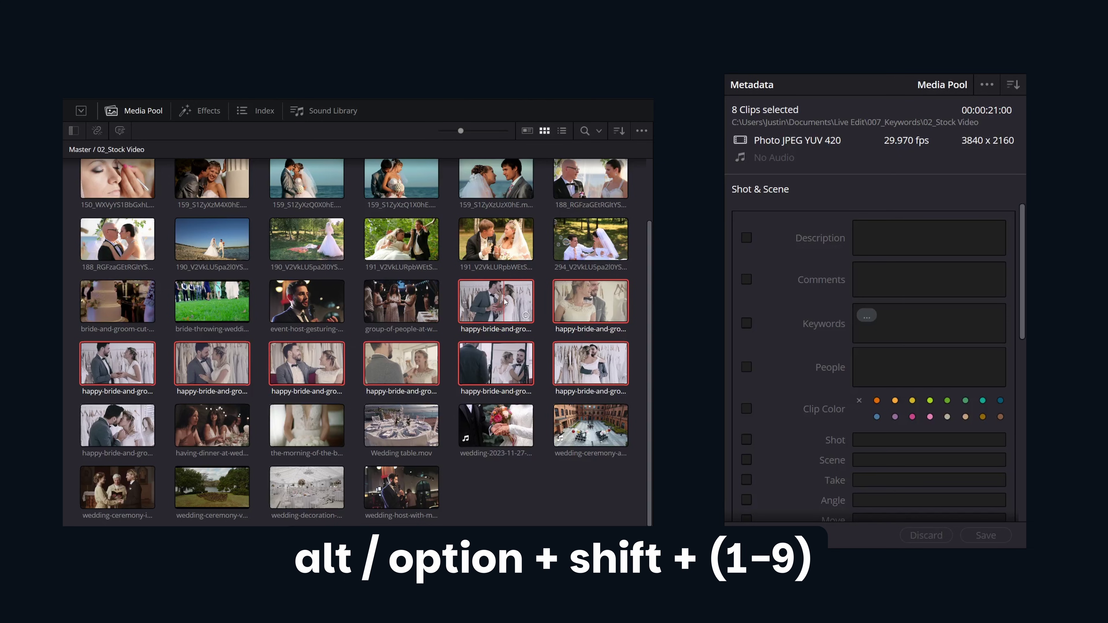
key("alt+shift+1")
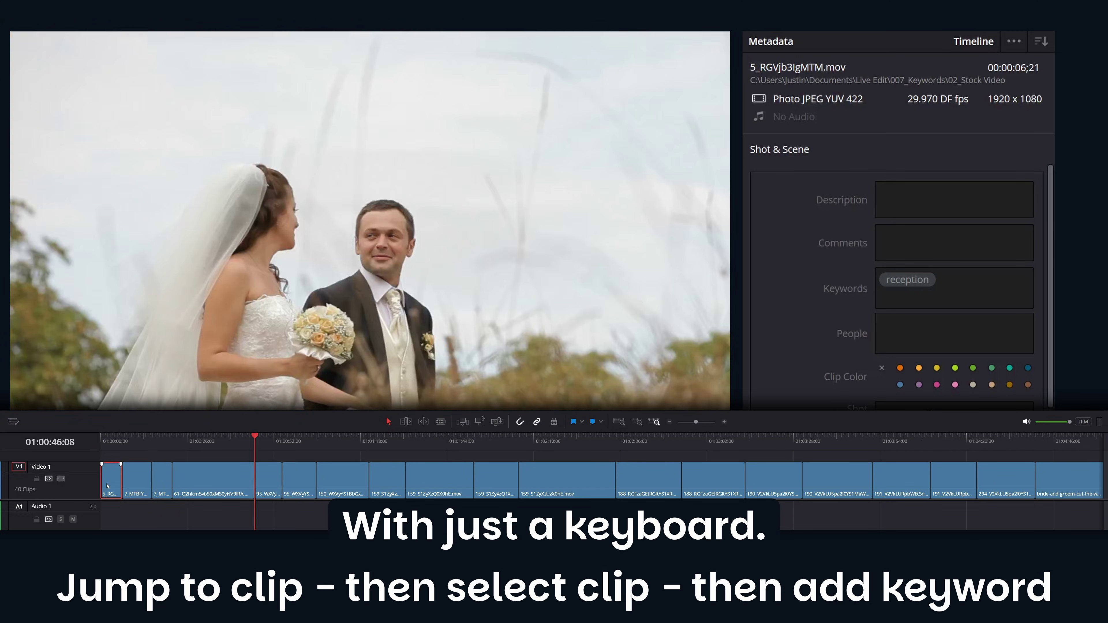
Tag the cake-cutting and group-of-people timeline clips with the reception keyword.
key("Down")
key("Down")
key("Down")
key("Down")
key("Down")
key("Down")
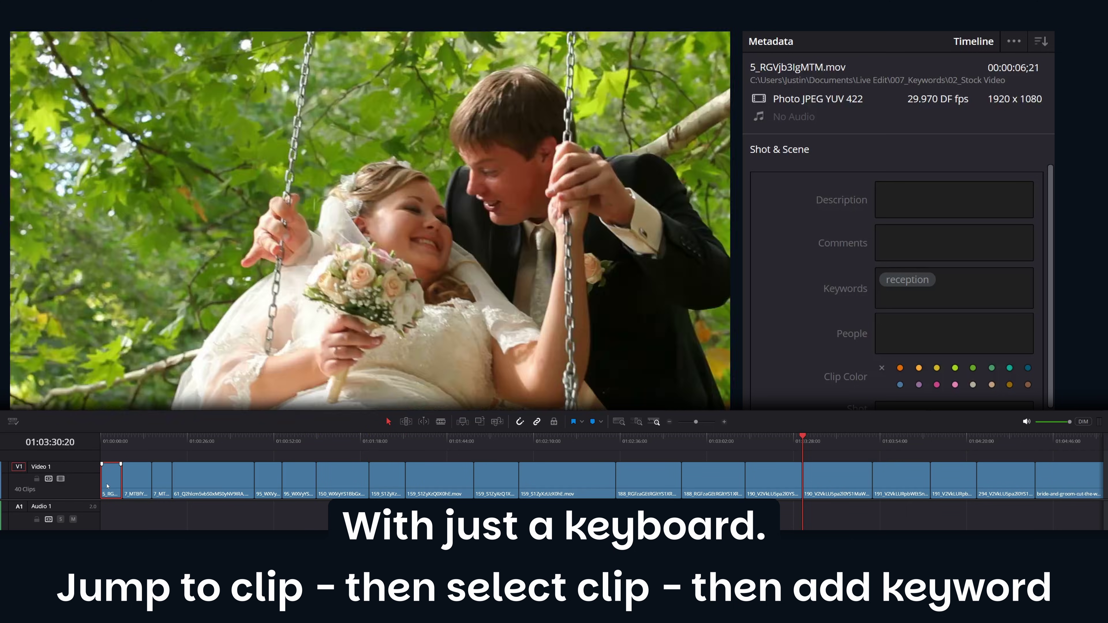
key("shift+v")
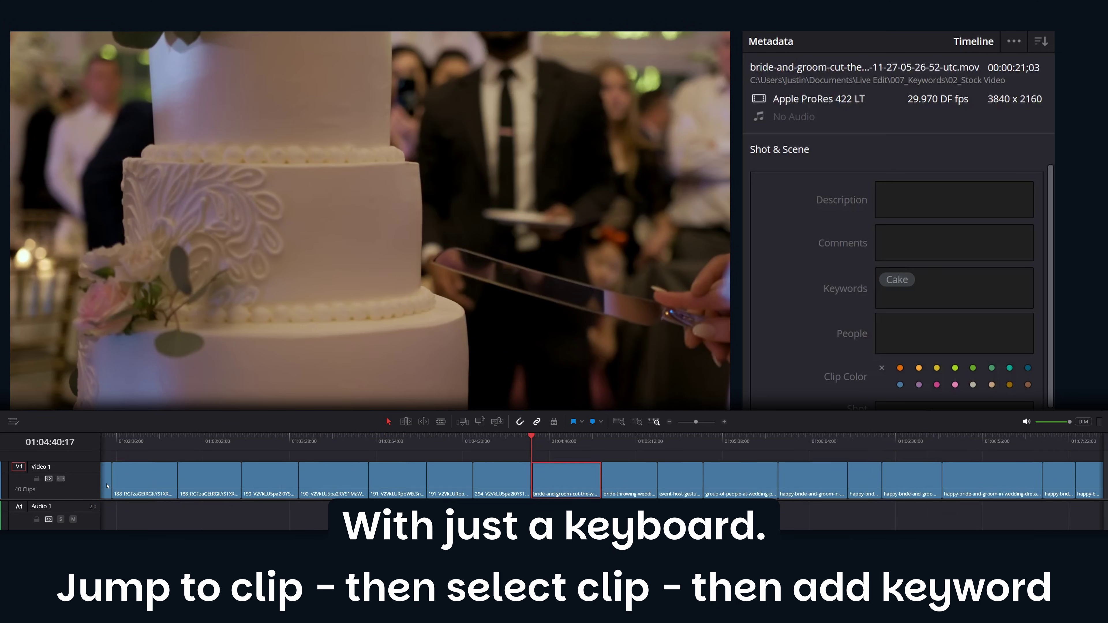
key("ctrl+1")
key("Down")
key("Down")
key("Down")
key("Down")
key("Up")
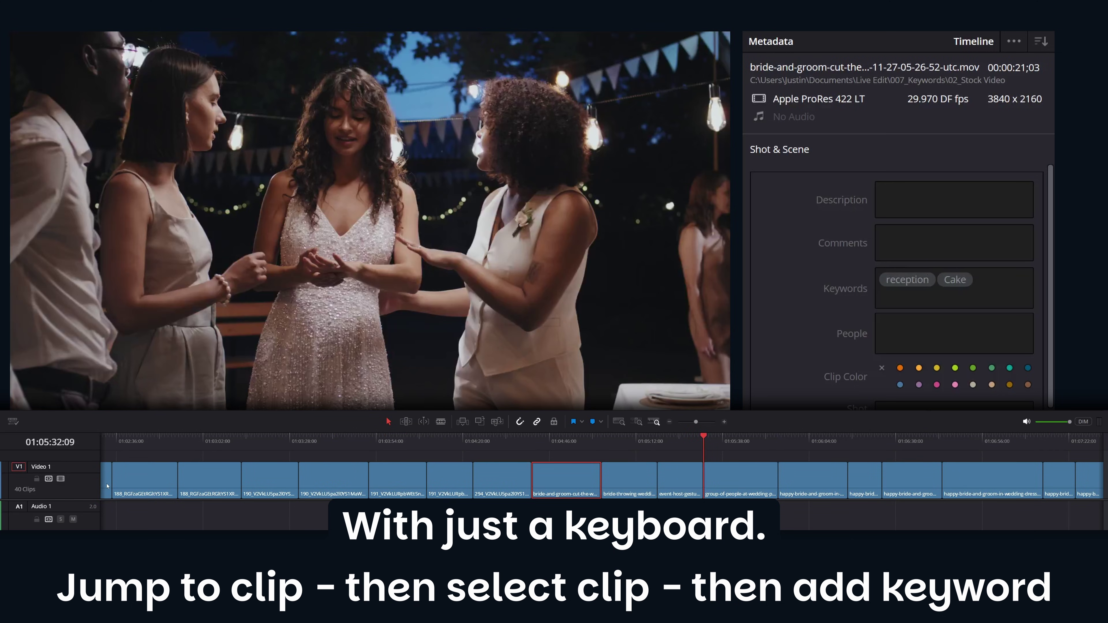
key("shift+v")
key("ctrl+1")
key("Down")
key("Down")
key("Down")
key("Down")
key("Down")
key("Down")
key("Down")
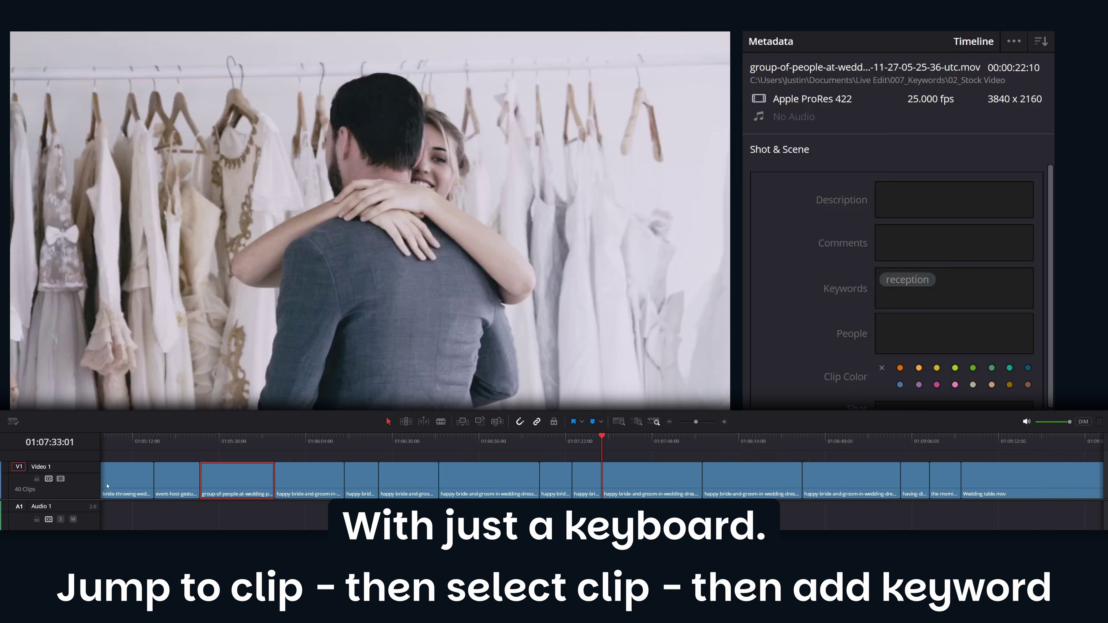
Tag the having-dinner, Wedding table.mov and wedding-decoration clips with reception.
key("Down")
key("Down")
key("Down")
key("Down")
key("Up")
key("shift+v")
key("ctrl+1")
key("Down")
key("Down")
key("Down")
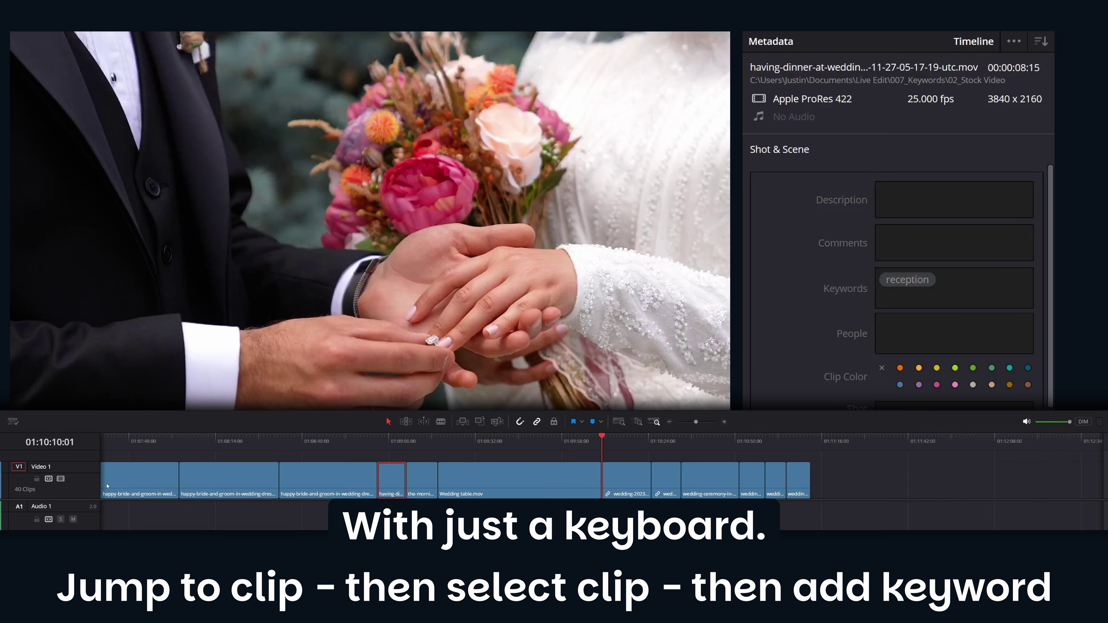
key("Up")
key("shift+v")
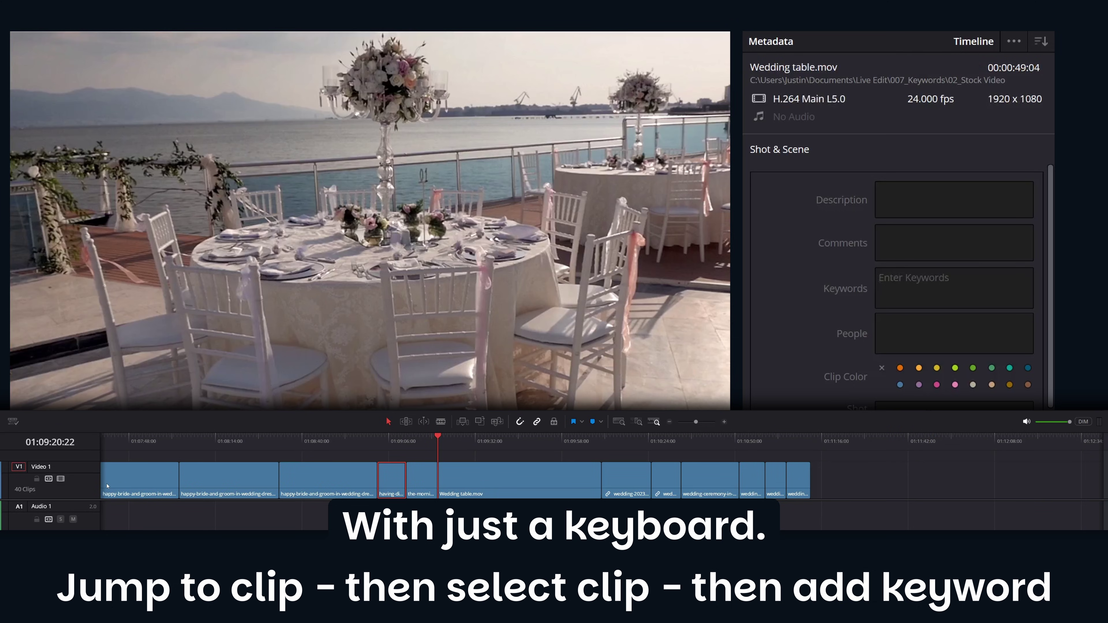
key("ctrl+1")
key("Down")
key("Down")
key("Down")
key("Down")
key("Down")
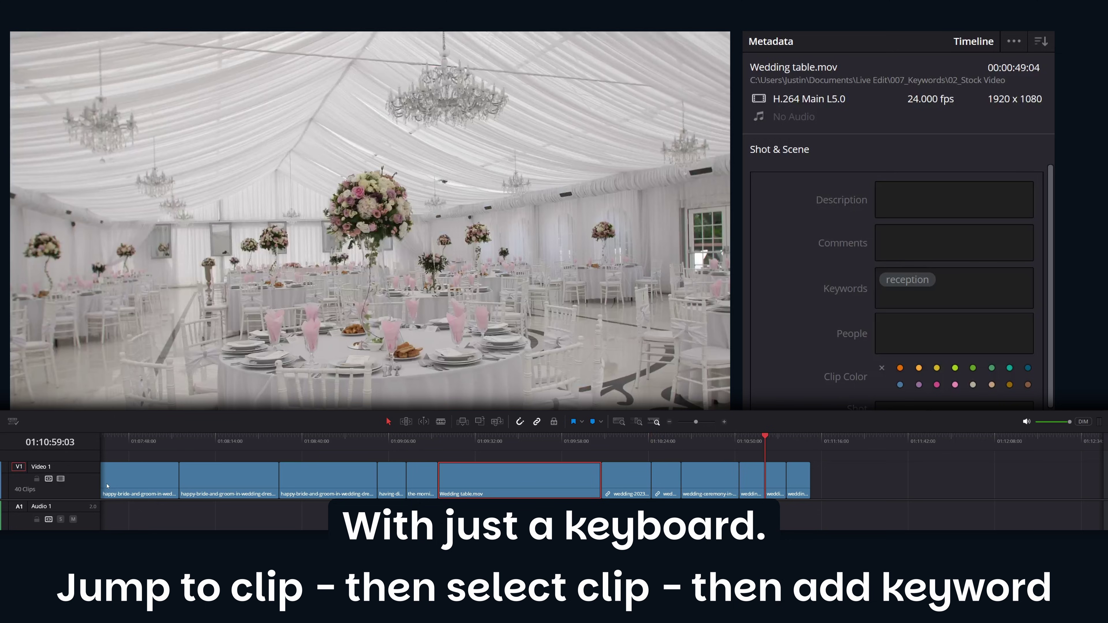
key("shift+v")
key("Down")
key("Down")
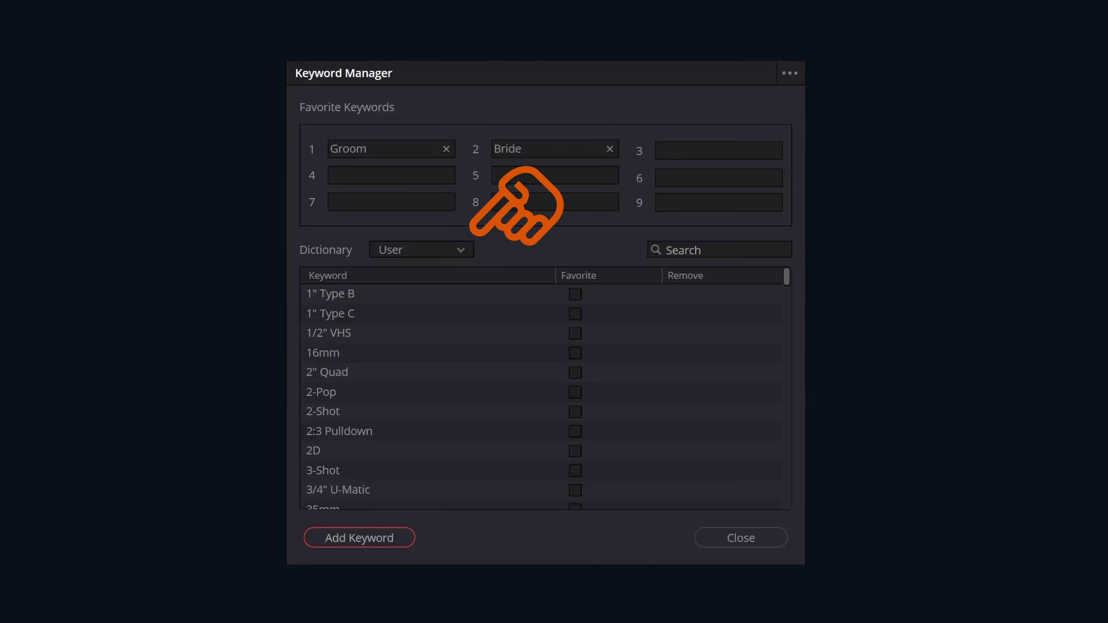
Check the Dictionary dropdown, keep User, and leave Keyword Manager.
left_click(402, 256)
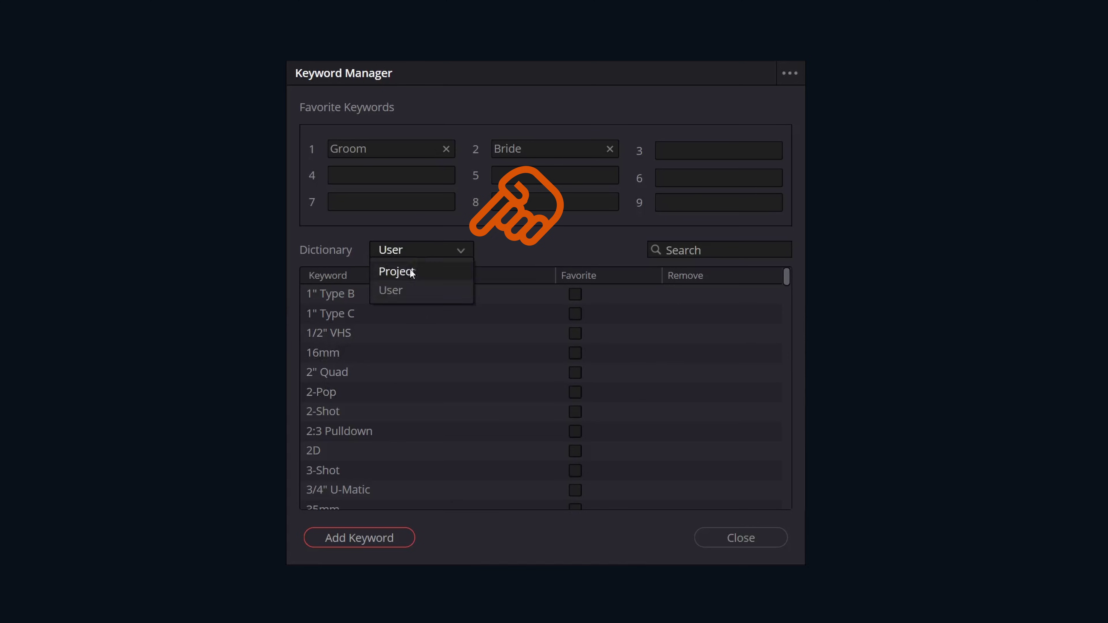
left_click(513, 247)
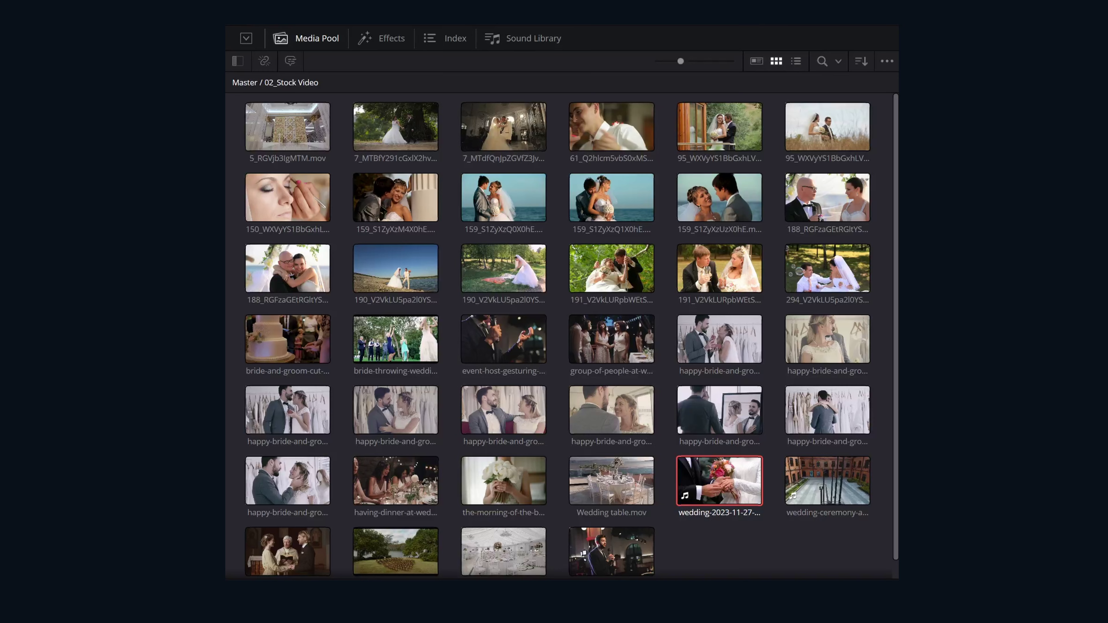
Show Smart Bins in the Media Pool's bin list and expand Keywords to list every keyword bin.
left_click(883, 63)
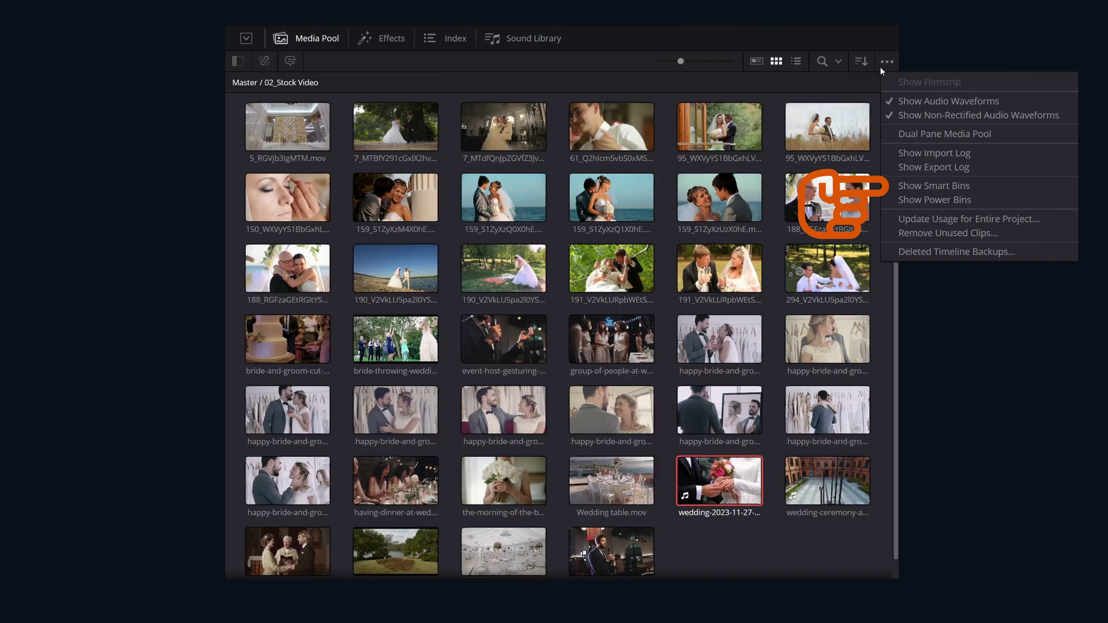
left_click(930, 199)
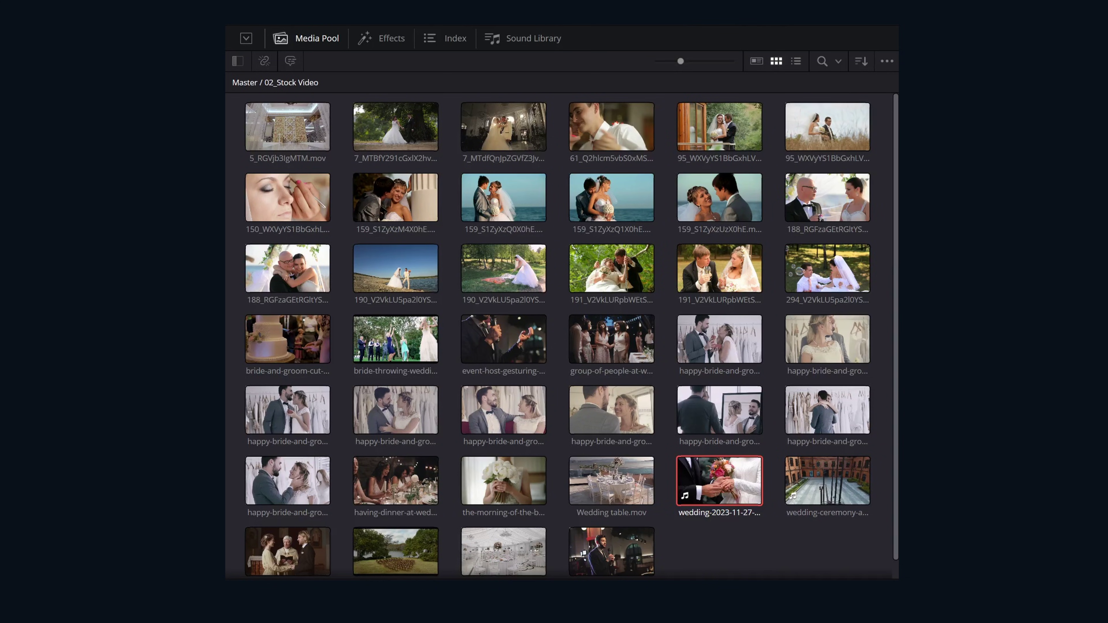
left_click(238, 63)
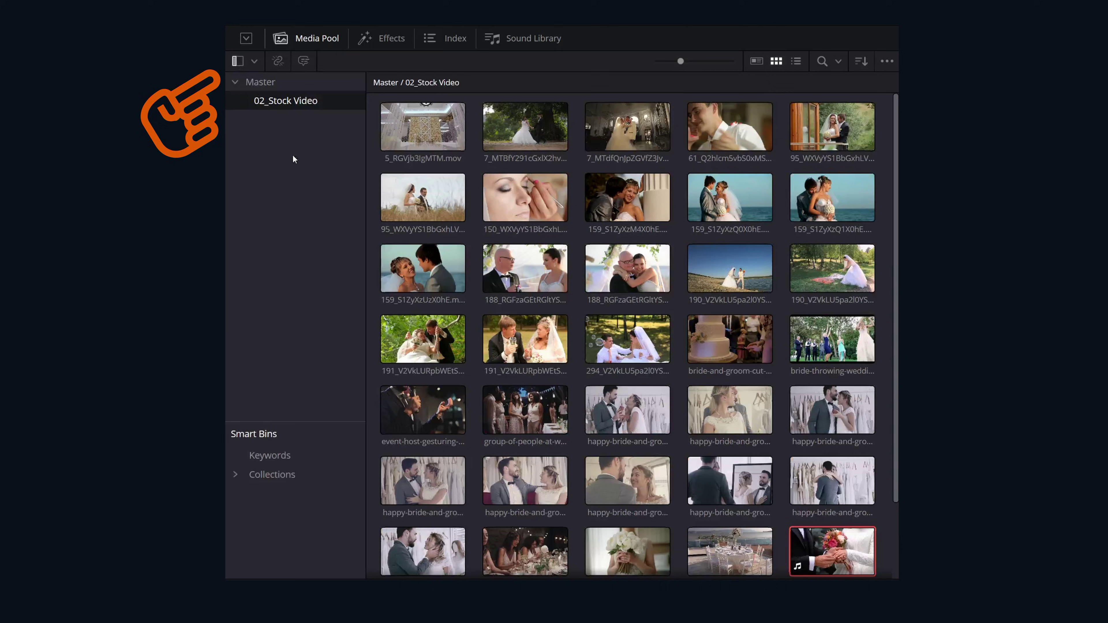
left_click(282, 453)
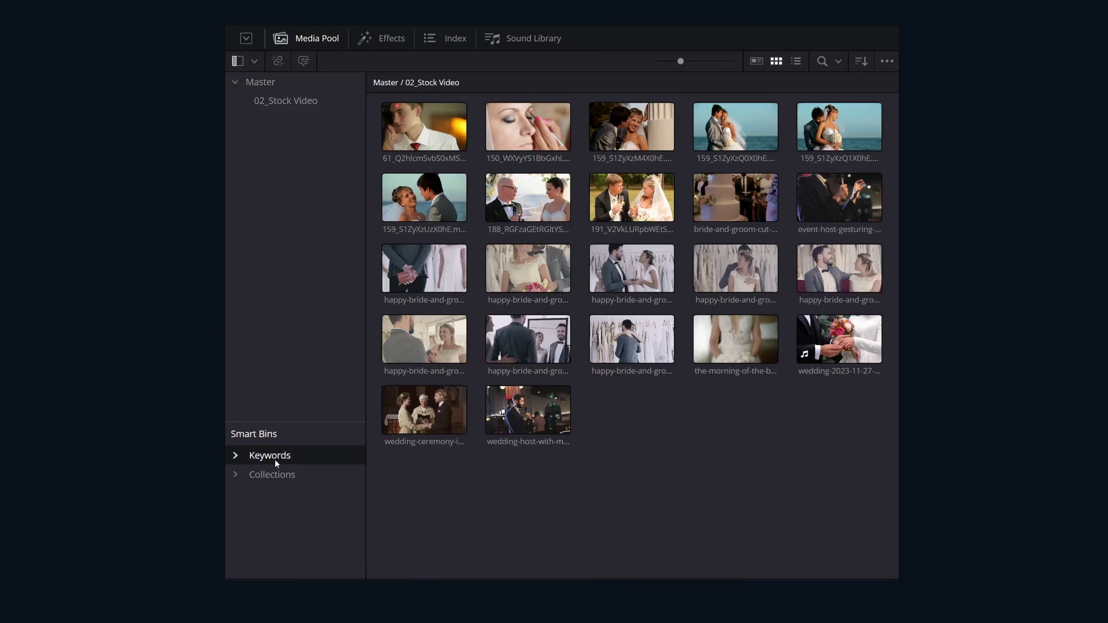
left_click(235, 456)
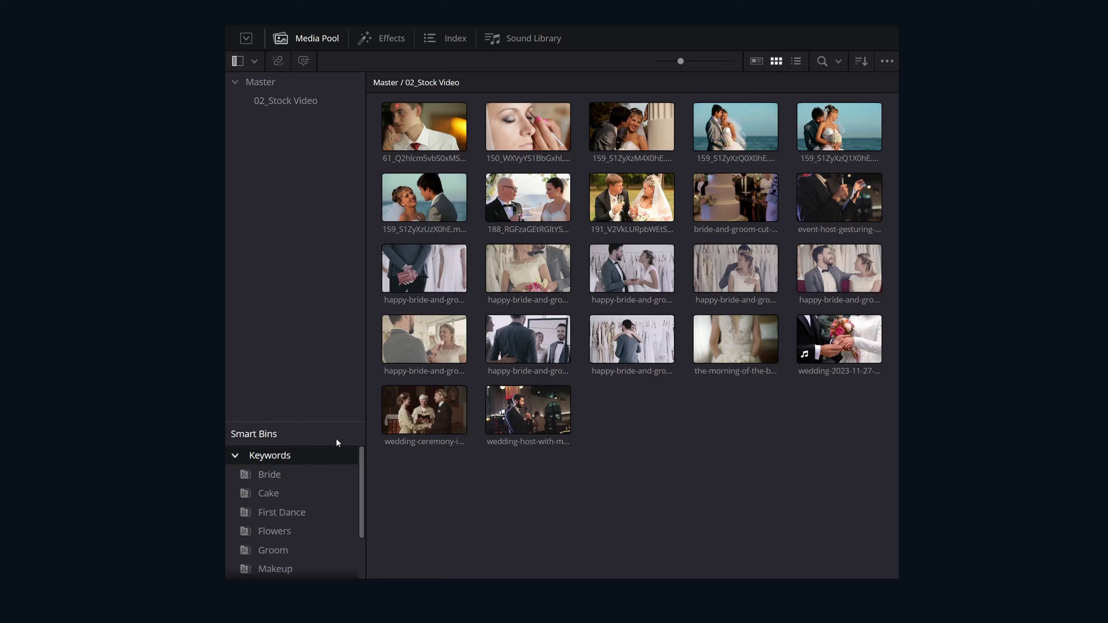
left_click_drag(333, 420, 327, 298)
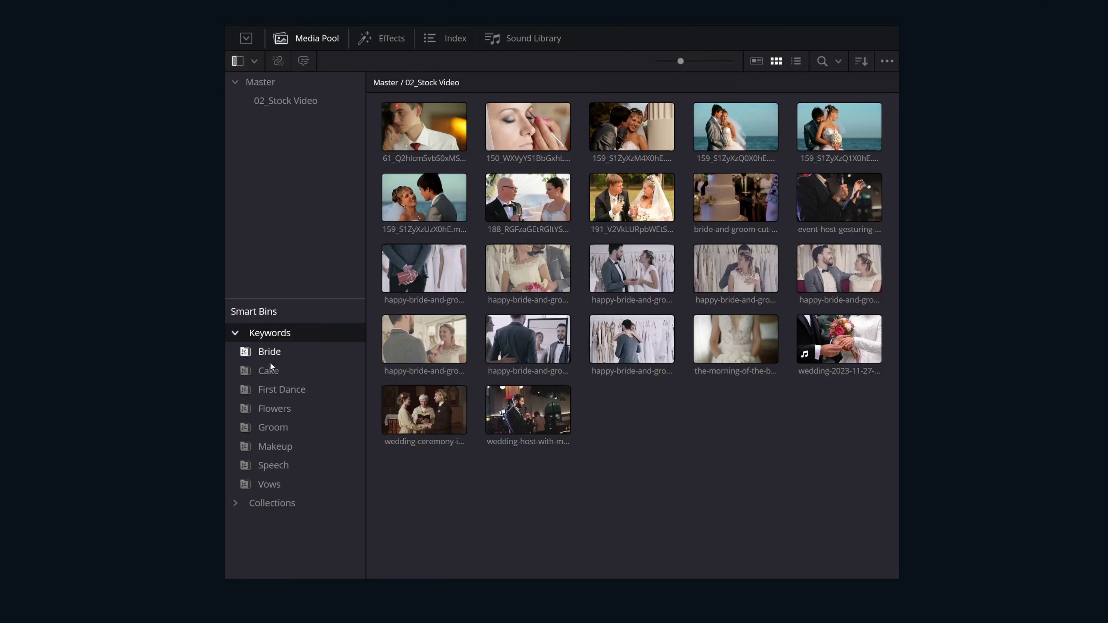
View the Flowers, First Dance, Bride and Cake keyword bins in turn.
left_click(273, 411)
left_click(275, 391)
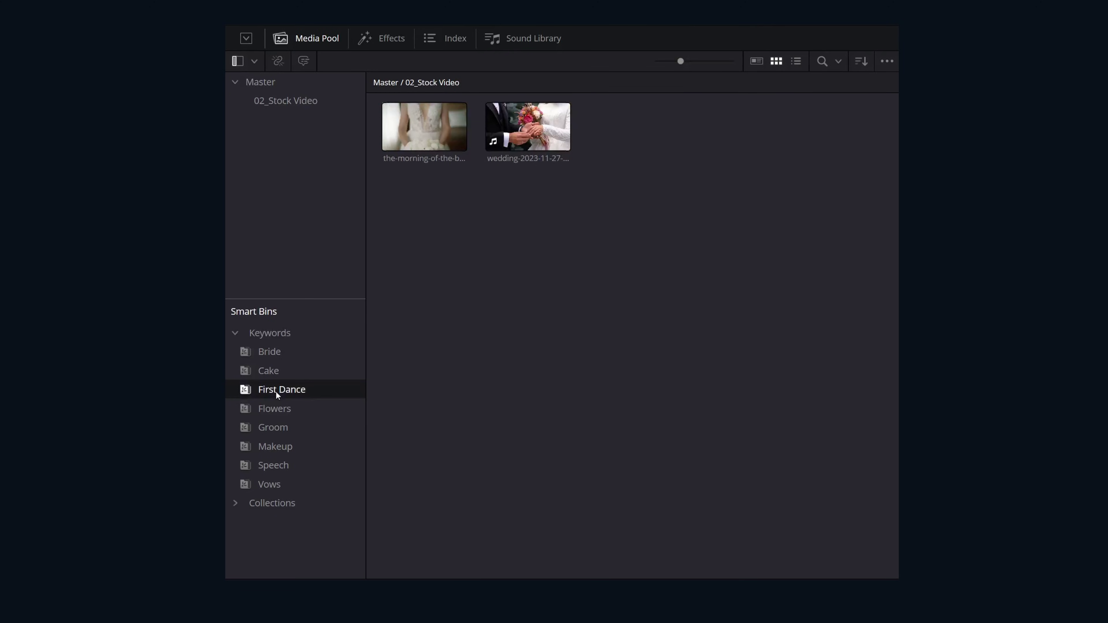
left_click(269, 354)
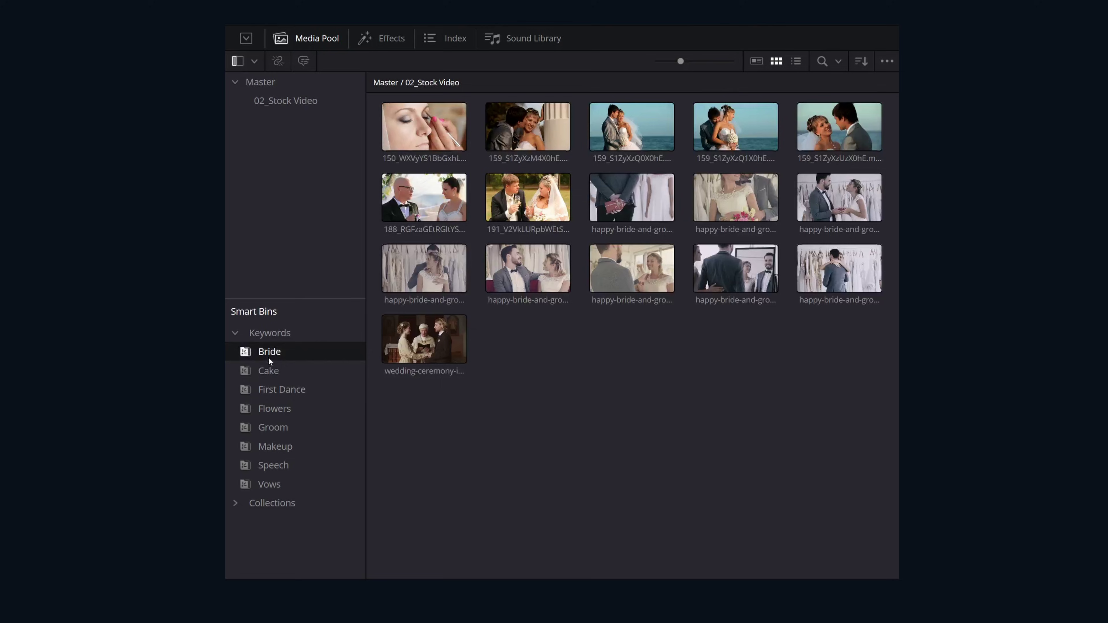
left_click(269, 371)
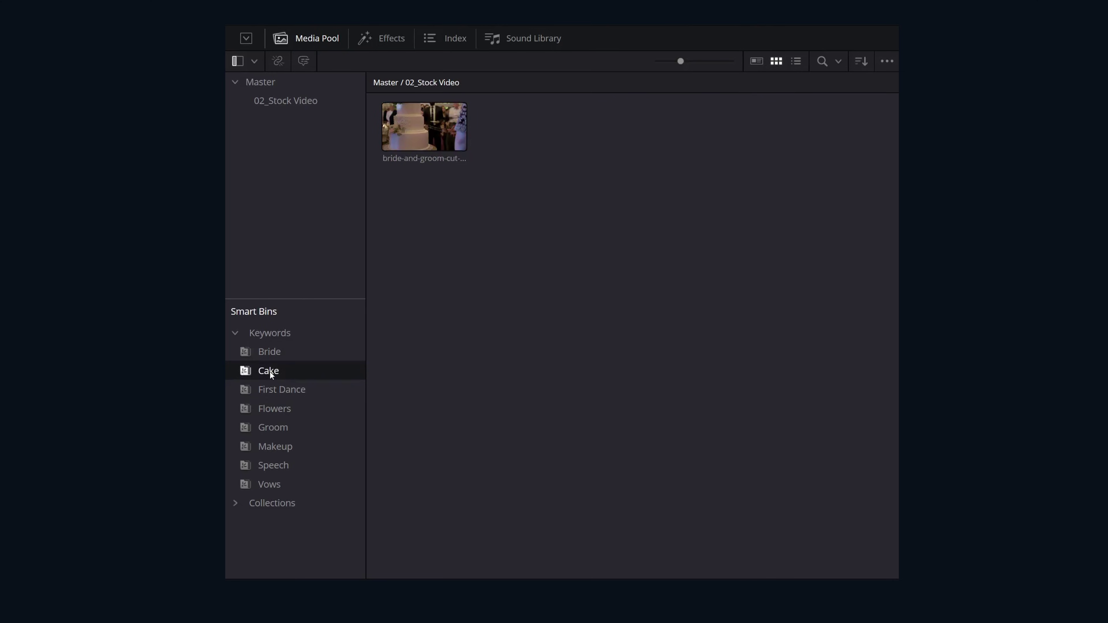
Drag the wedding-host clip onto the reception keyword bin to add that keyword.
left_click(241, 339)
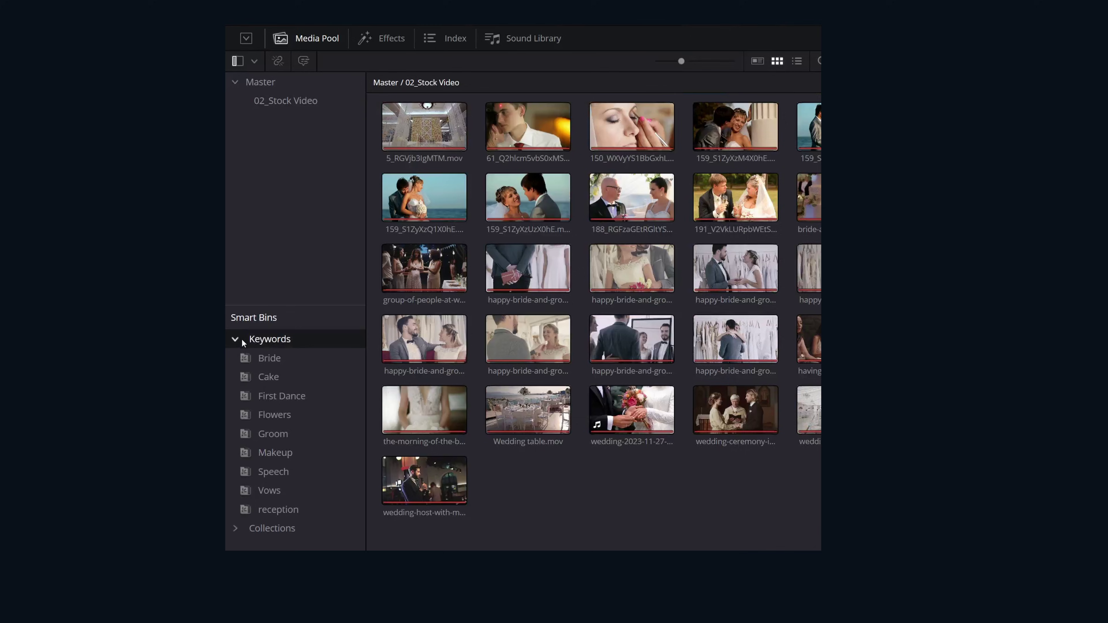
left_click(396, 496)
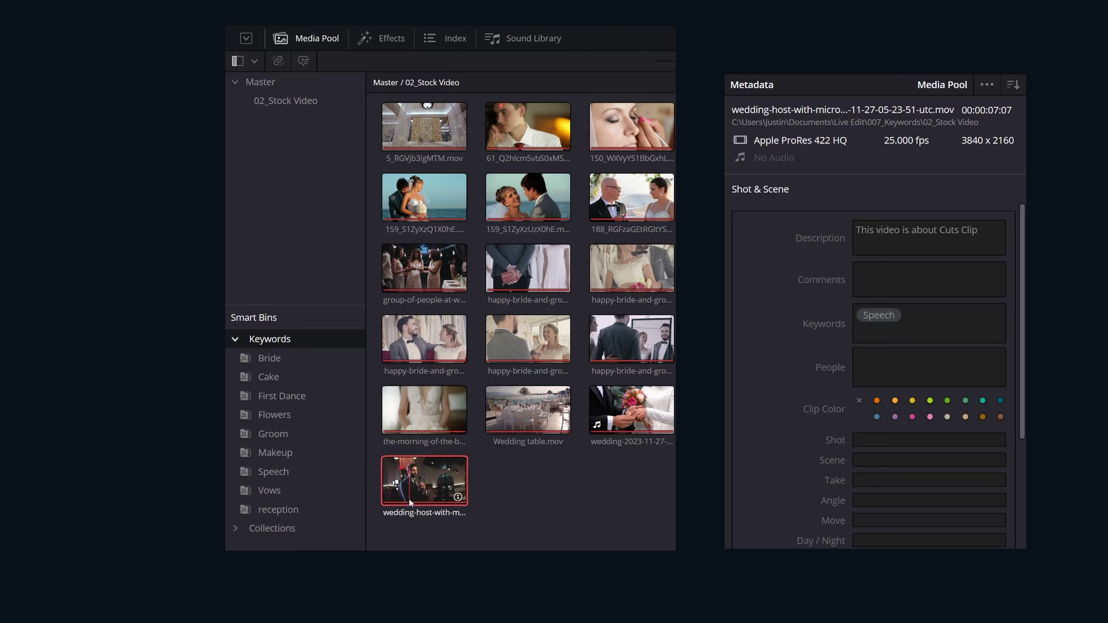
left_click_drag(416, 487, 305, 511)
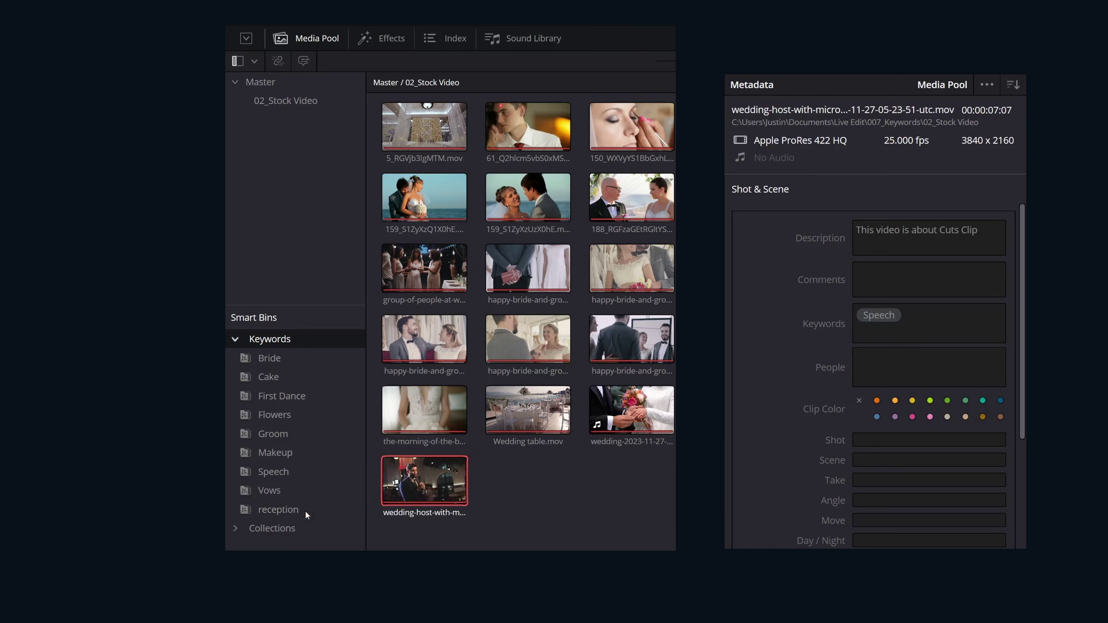